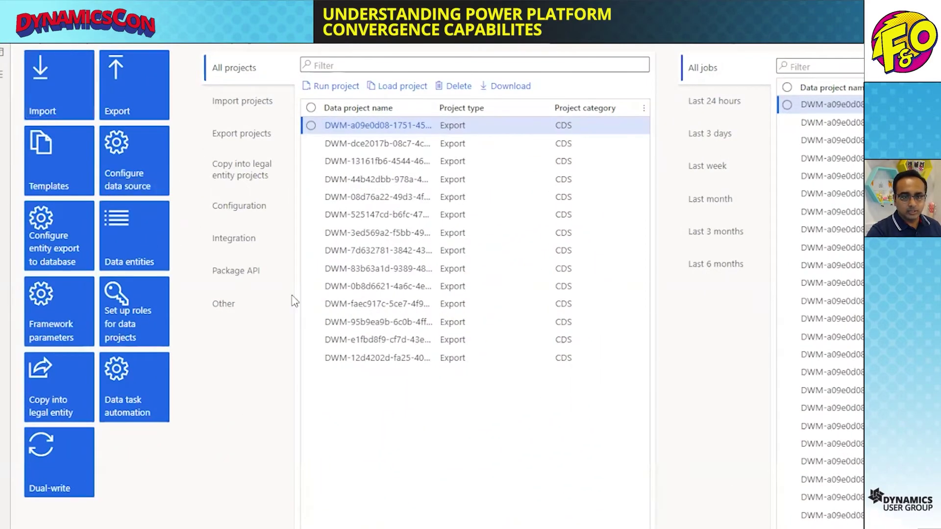
Open the Dual-write table maps from data management and filter the list to Active maps only.
click(54, 487)
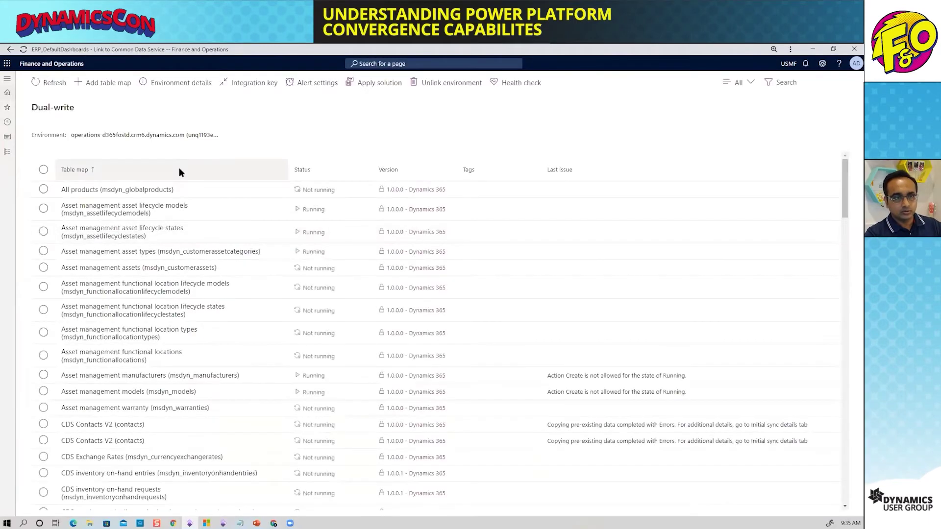
scroll(183, 427, down, 3)
scroll(183, 426, up, 3)
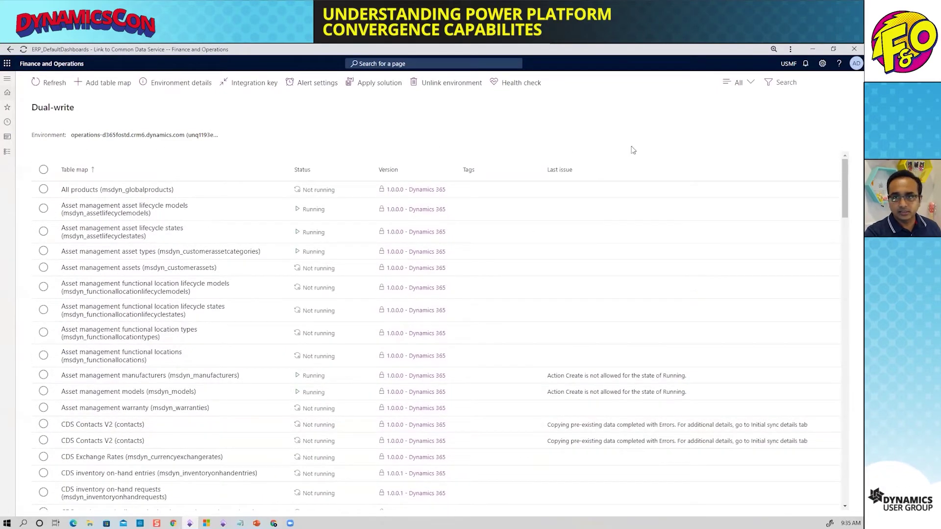
click(738, 83)
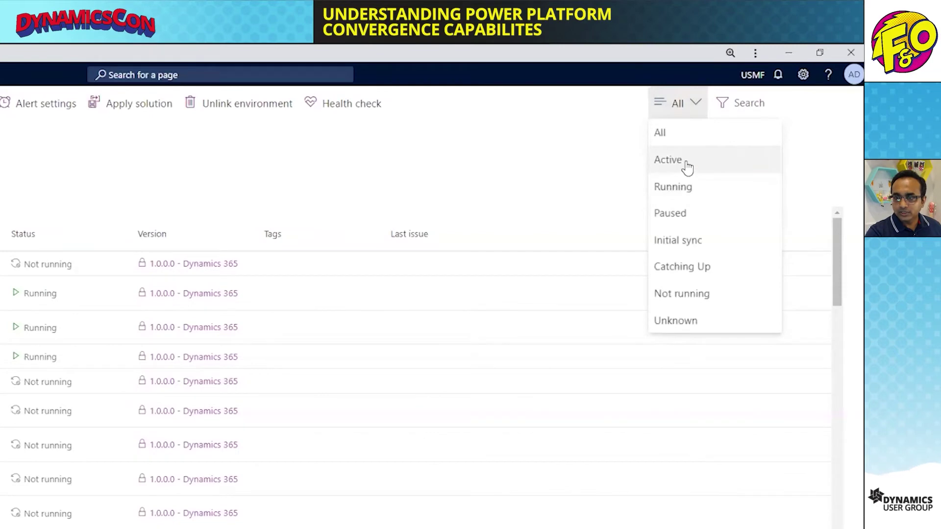
click(688, 168)
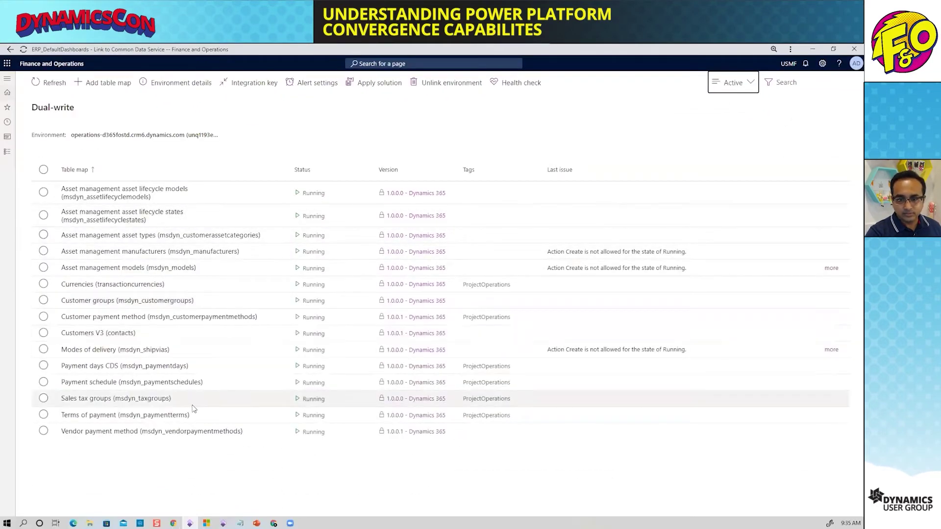
Open the Customers V3 (contacts) table map and examine its Finance and Operations and Dataverse table pairing.
click(92, 339)
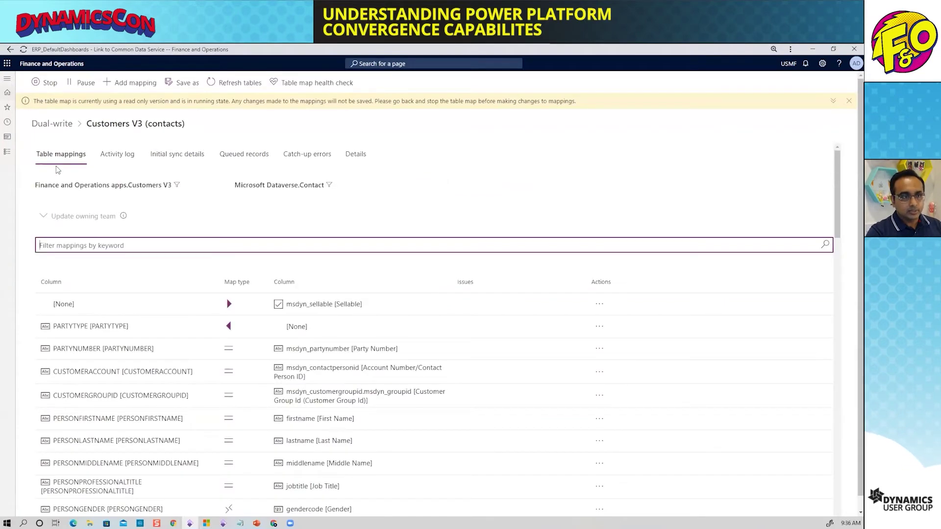
drag(40, 187, 172, 189)
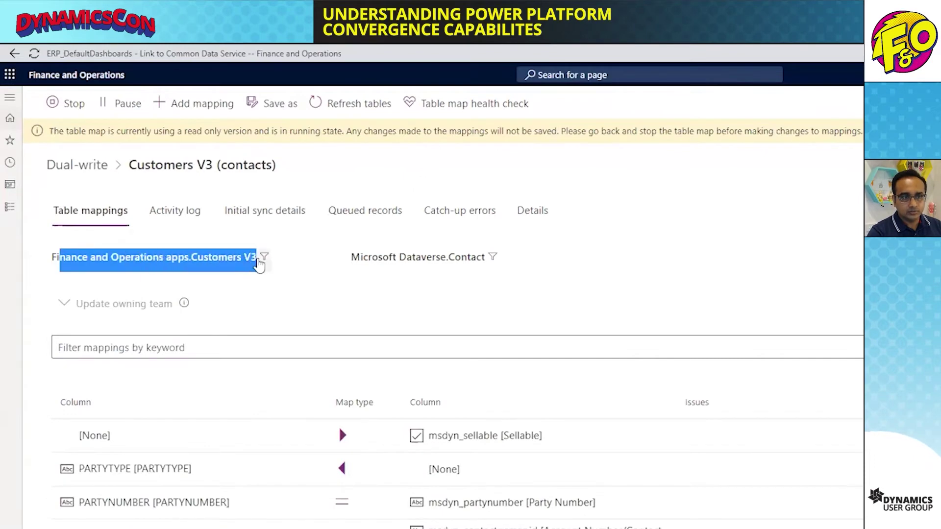
drag(360, 258, 488, 258)
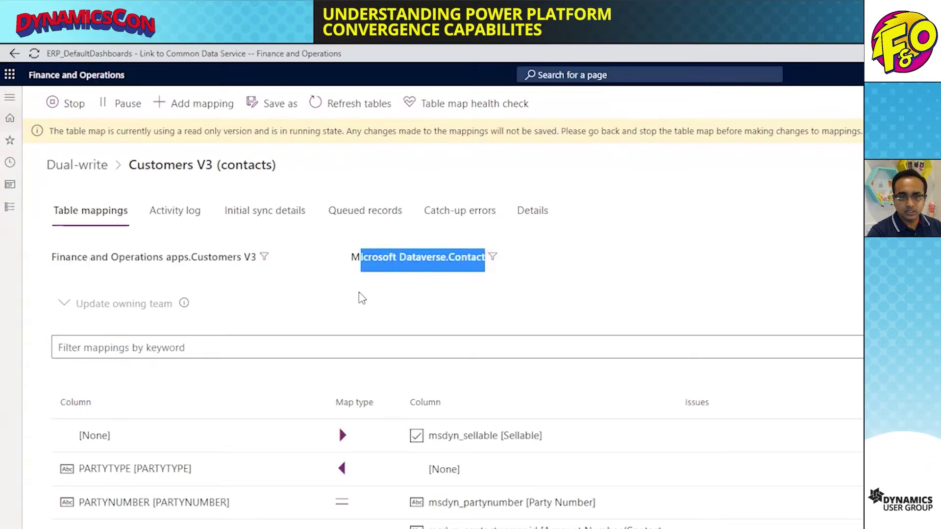
double_click(211, 257)
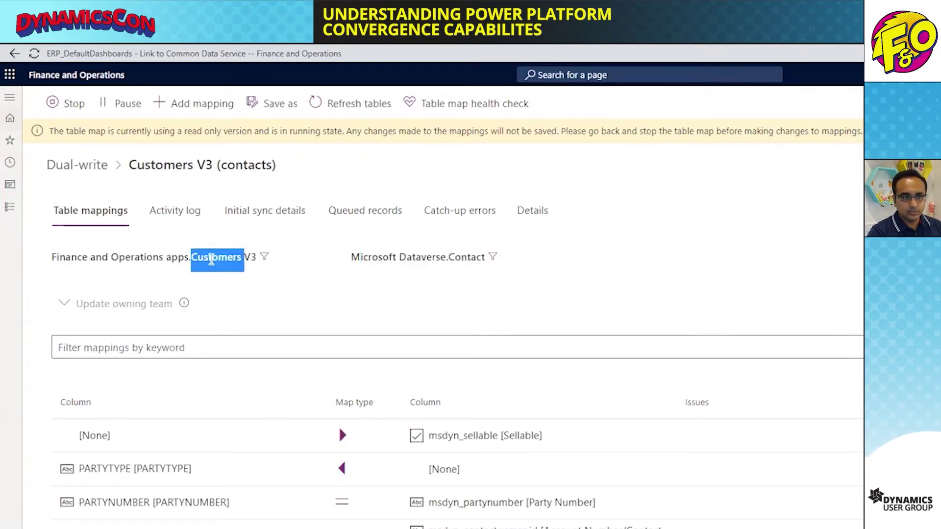
drag(251, 259, 191, 259)
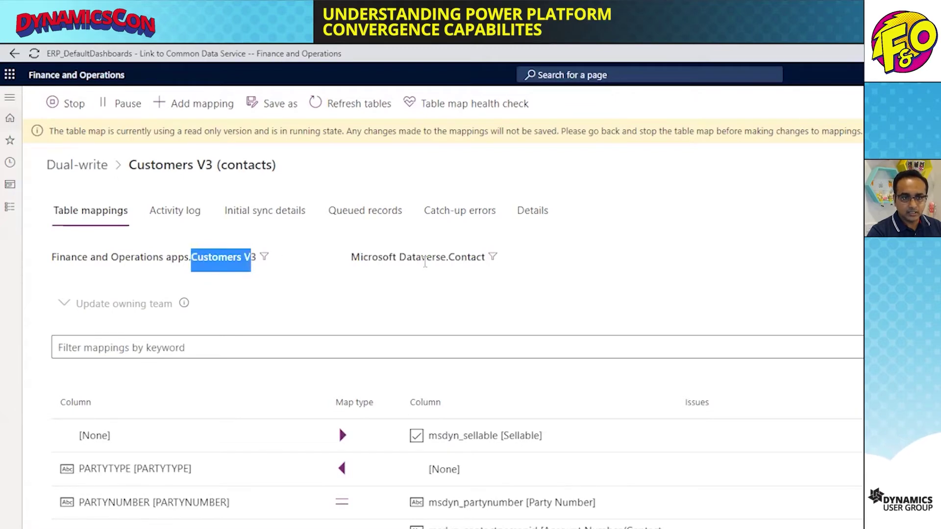
double_click(459, 259)
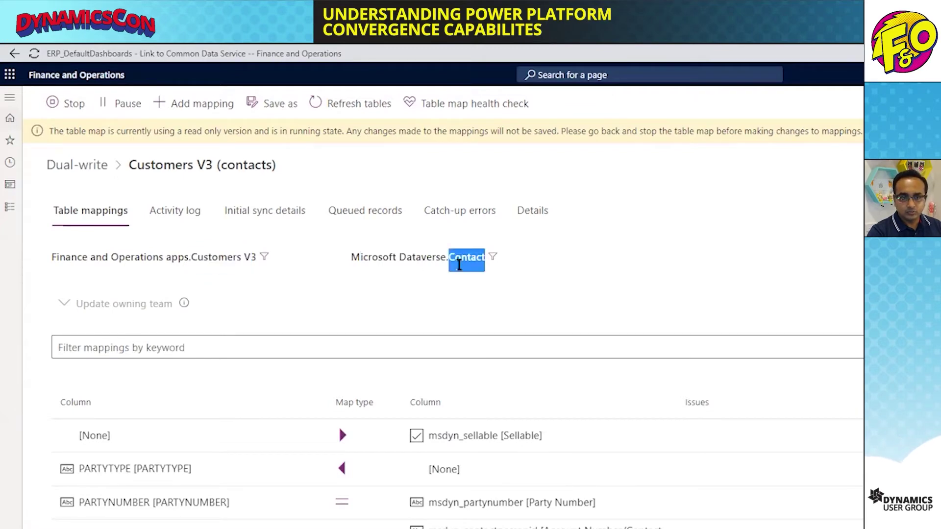
Inspect the filter queries on Finance and Operations Customers V3 and Dataverse Contact, cancelling each without changes.
click(264, 258)
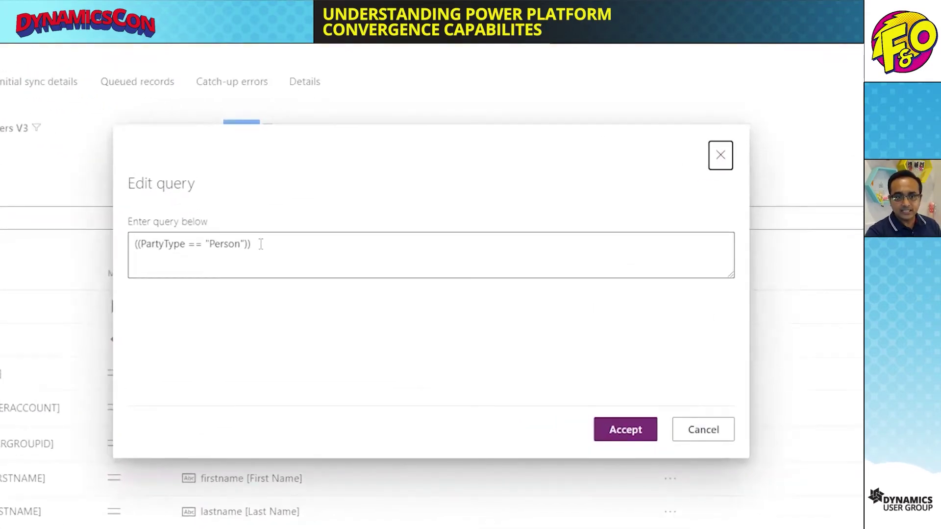
drag(260, 243, 125, 234)
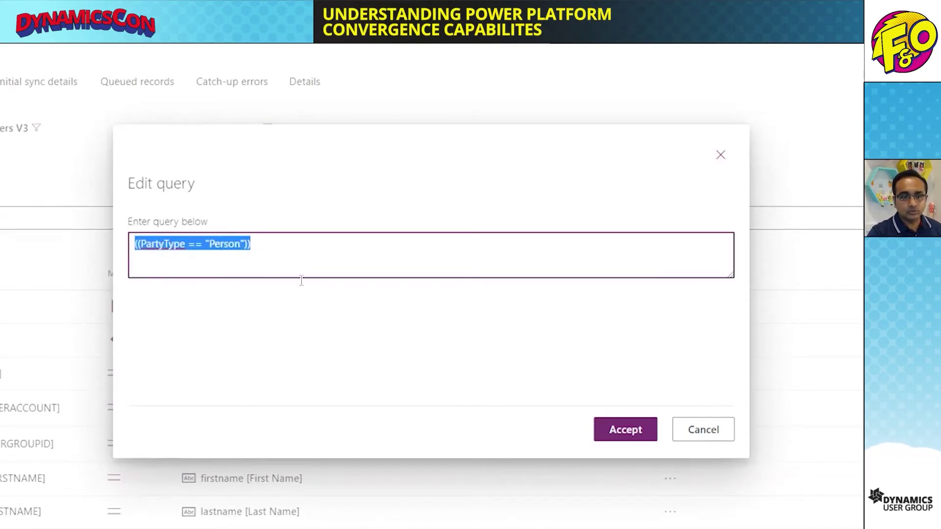
click(699, 436)
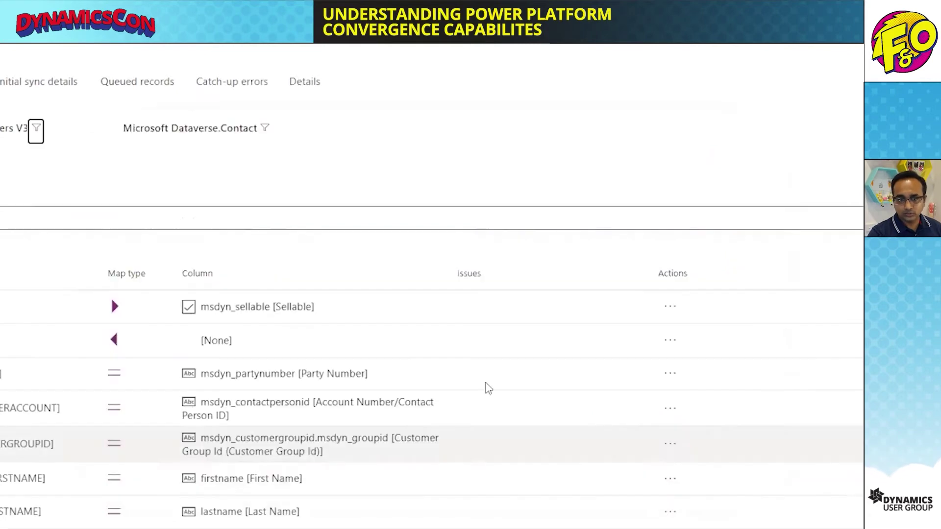
click(265, 128)
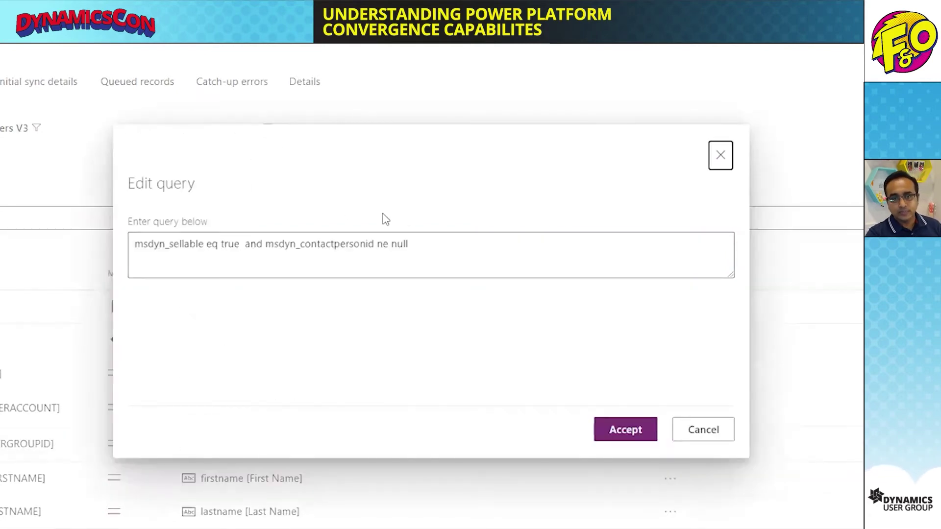
drag(466, 246, 133, 244)
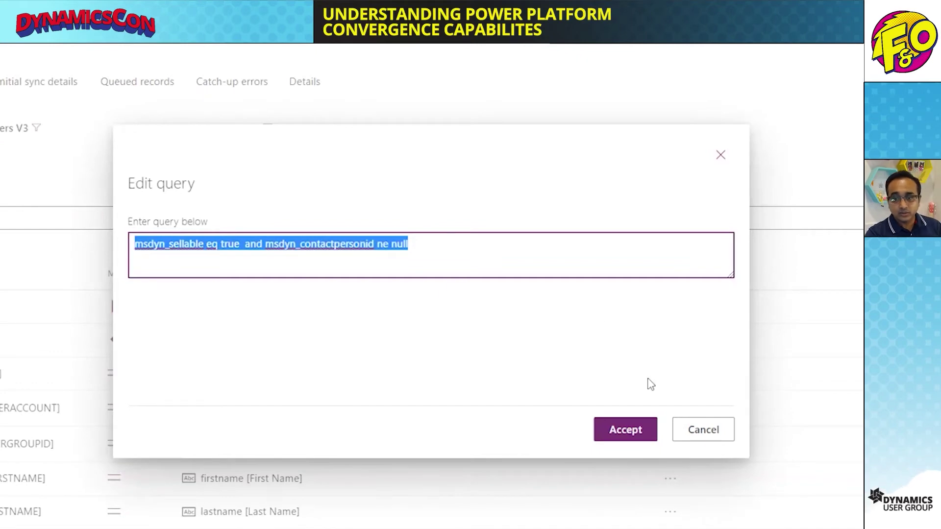
click(695, 438)
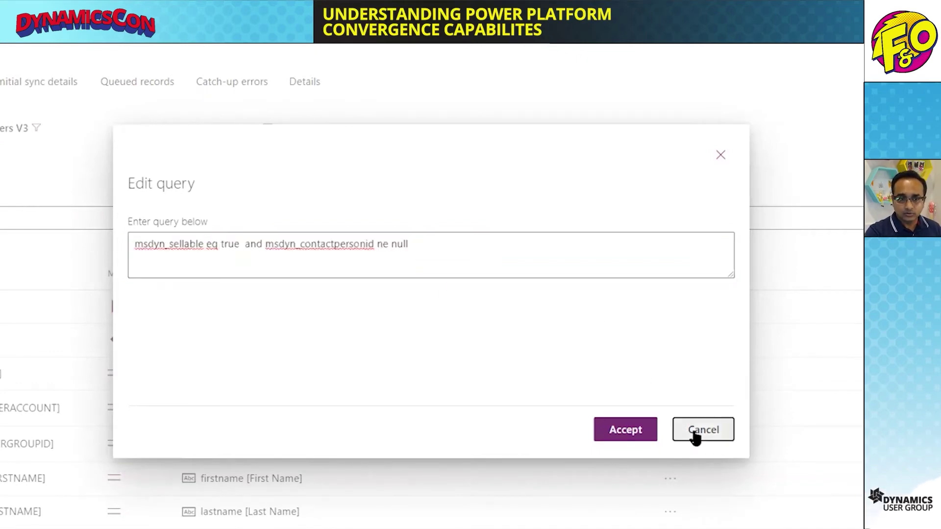
Inspect the sync direction and default-value transform of the msdyn_sellable [Sellable] mapping, then cancel it.
scroll(417, 265, down, 1)
scroll(416, 265, down, 2)
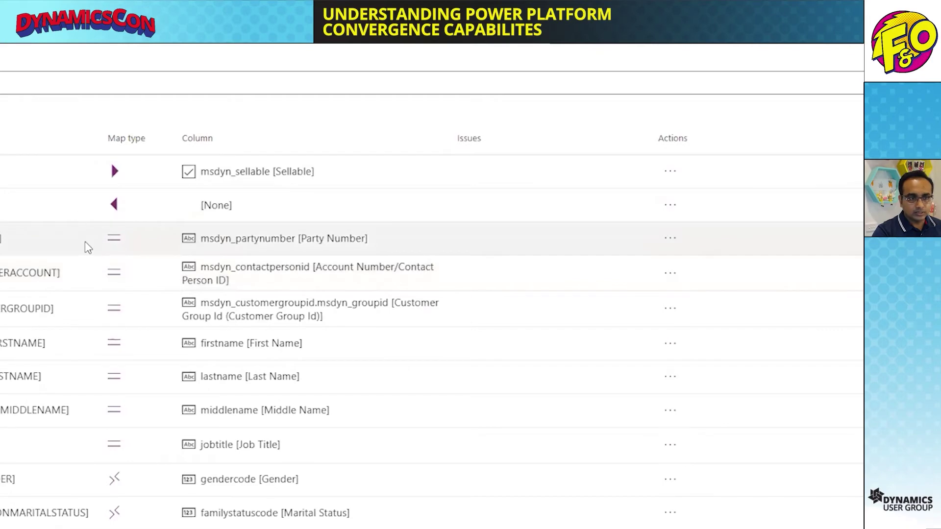
click(250, 186)
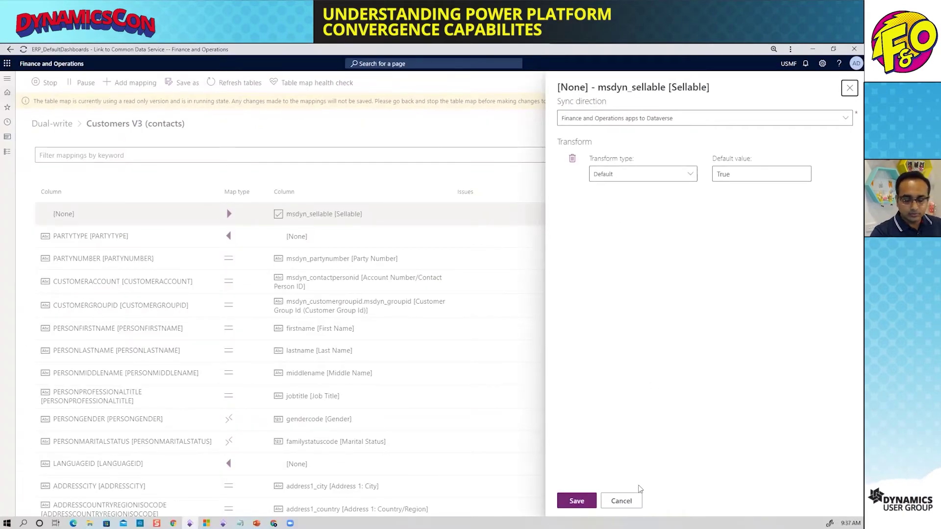
click(635, 506)
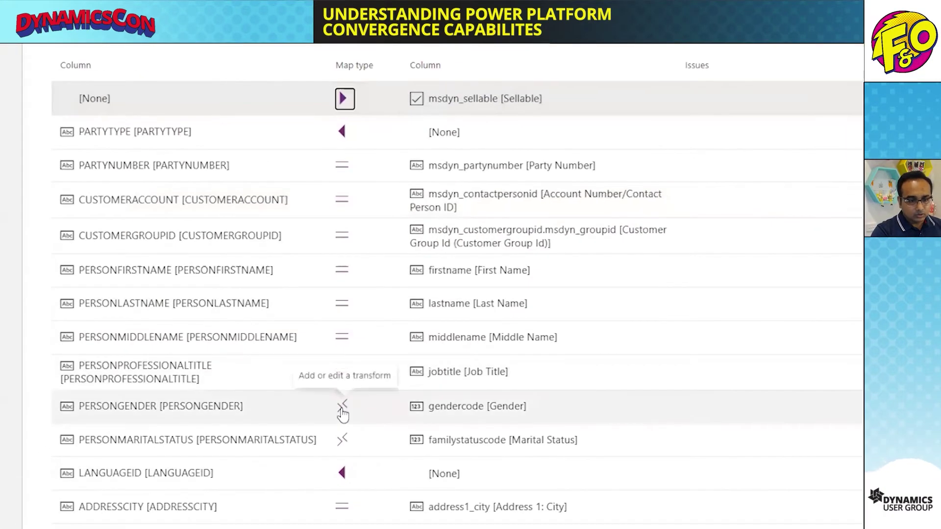
Inspect the ValueMap transform between PERSONGENDER and gendercode, including its male and female entries, and cancel without changes.
click(229, 418)
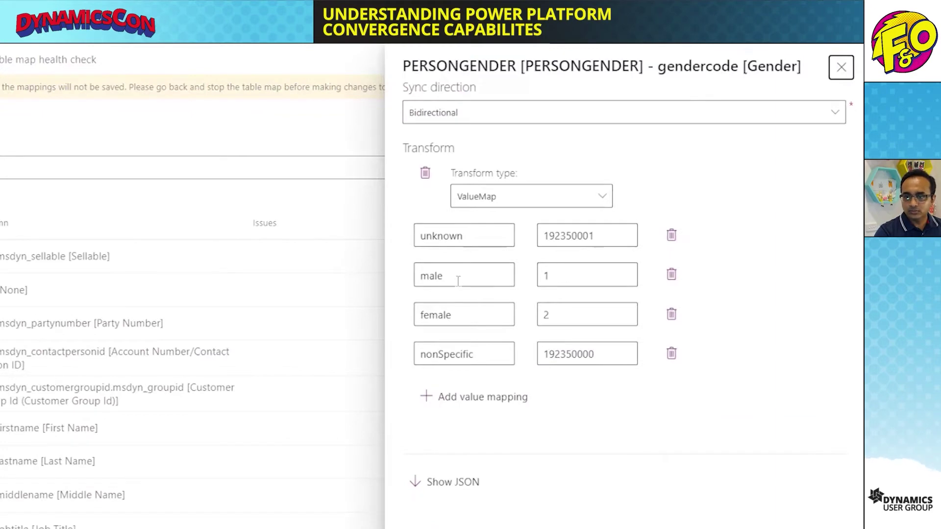
click(568, 276)
click(445, 315)
click(549, 319)
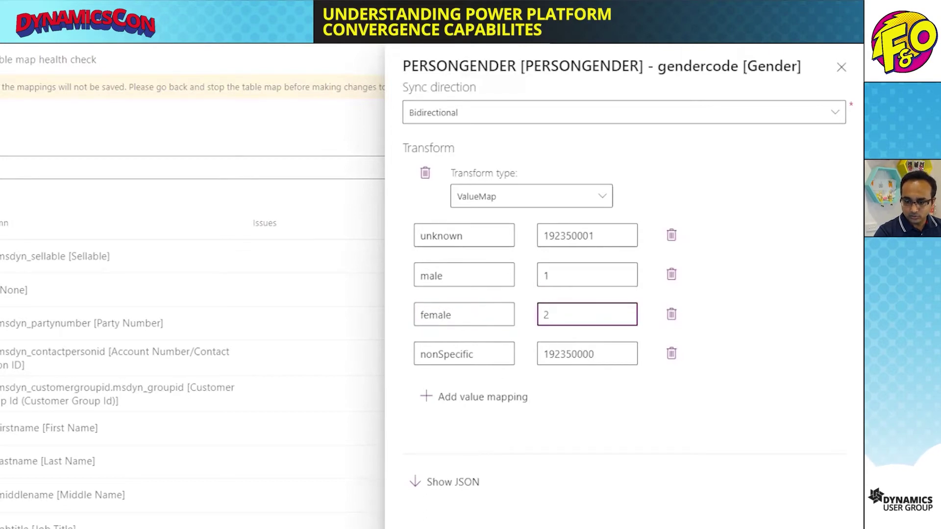
click(621, 501)
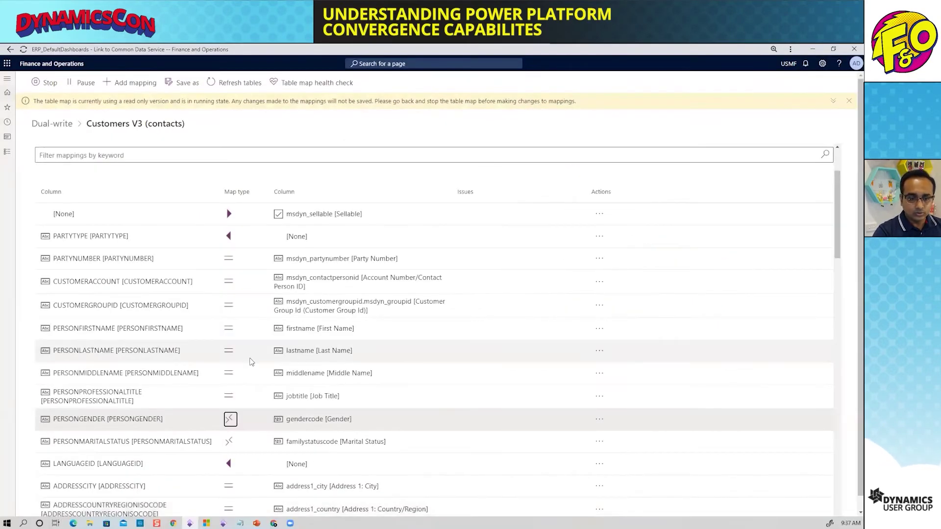
Inspect the default-value transform of the LANGUAGEID mapping and cancel without changes.
scroll(250, 362, down, 2)
click(228, 374)
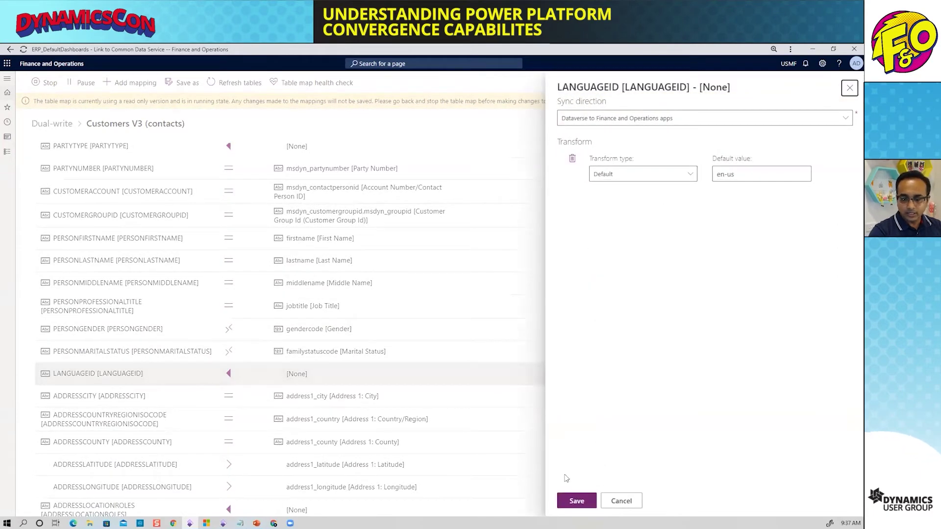
click(622, 501)
Inspect the ADDRESSPOSTBOX mapping's sync settings, cancel without changes, and dismiss the table map's read-only notice.
scroll(294, 374, down, 2)
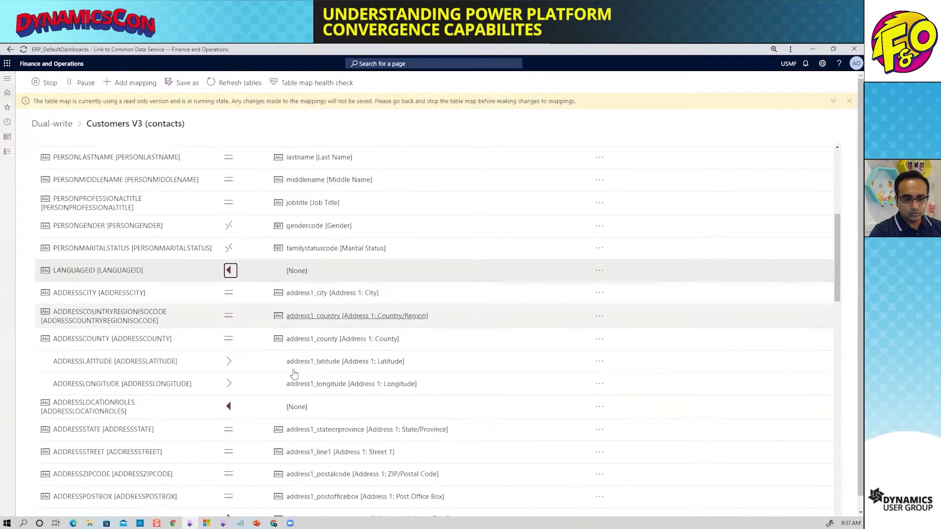
scroll(263, 358, down, 3)
click(229, 329)
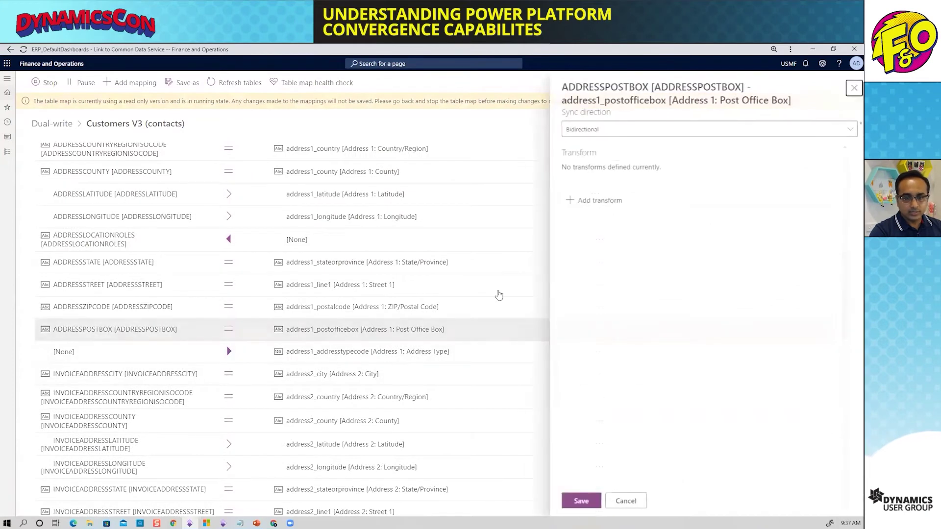
click(625, 501)
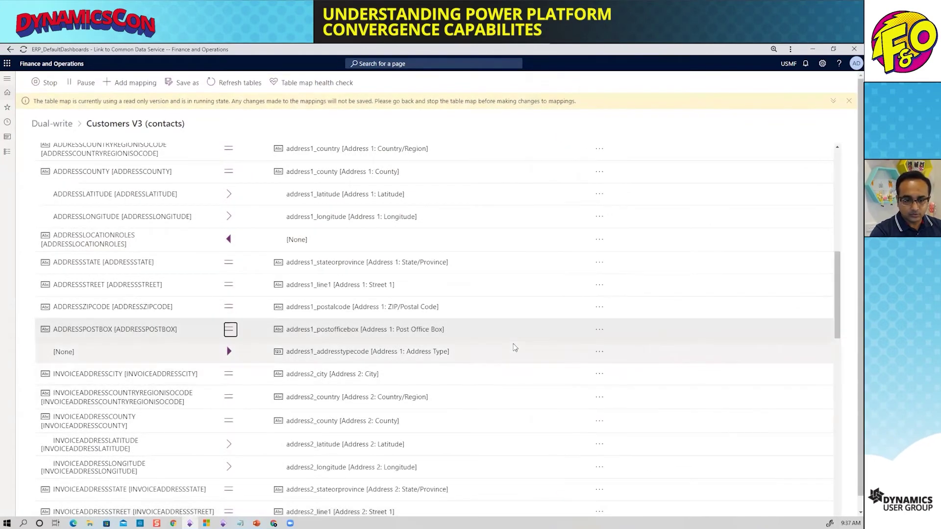
scroll(507, 349, up, 10)
click(850, 101)
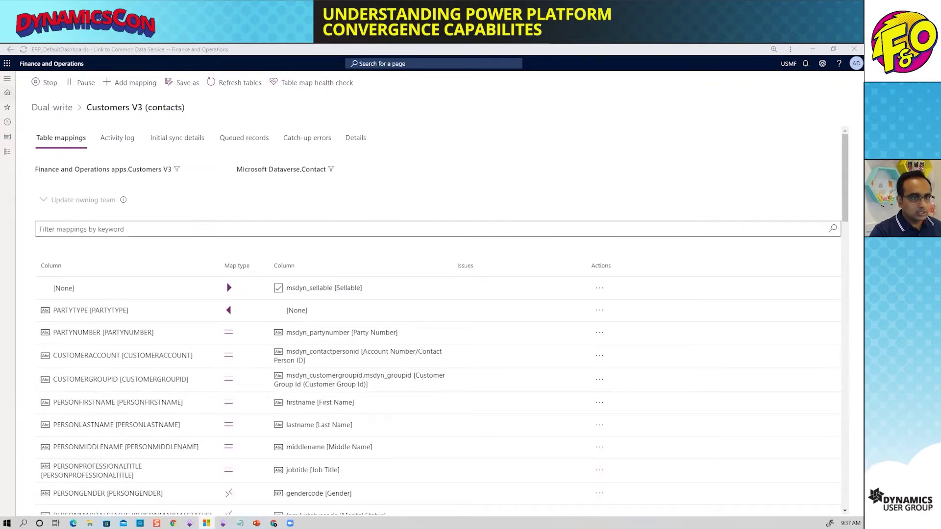
Switch to Dynamics 365 CRM and save a new manufacturer with company USMF, manufacturer ID Caterpillar and description Caterpillar.
click(406, 147)
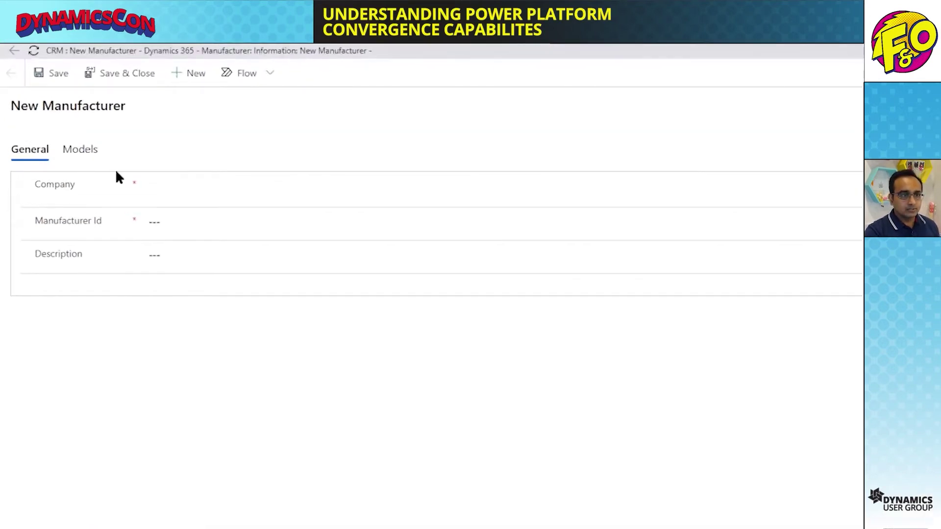
click(166, 197)
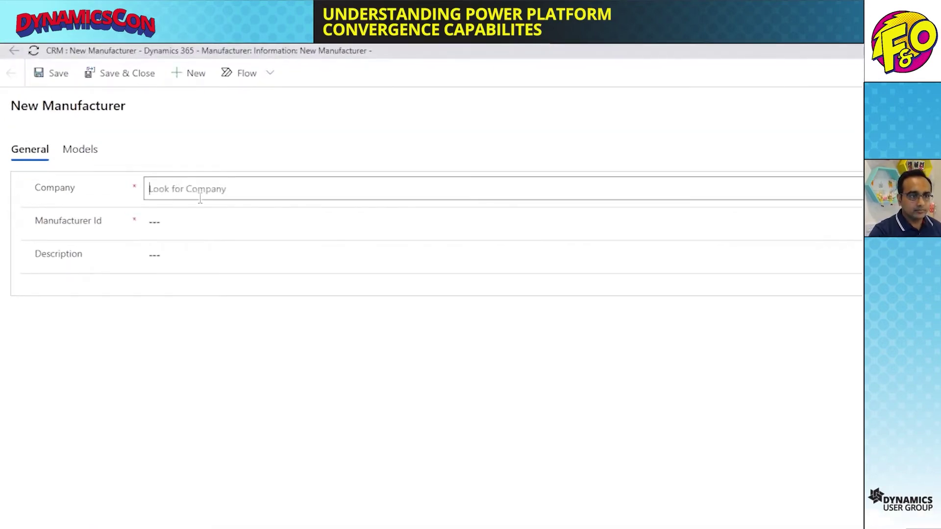
text(USMF)
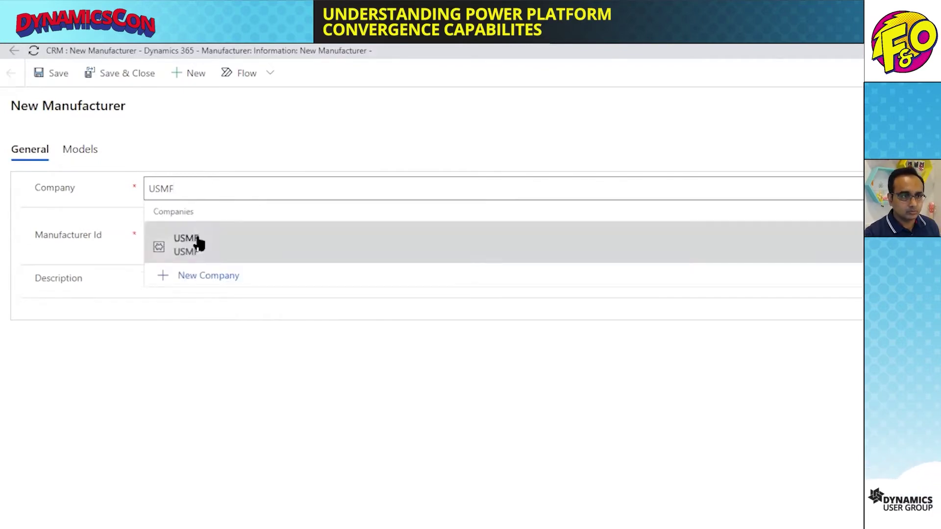
click(196, 242)
click(179, 220)
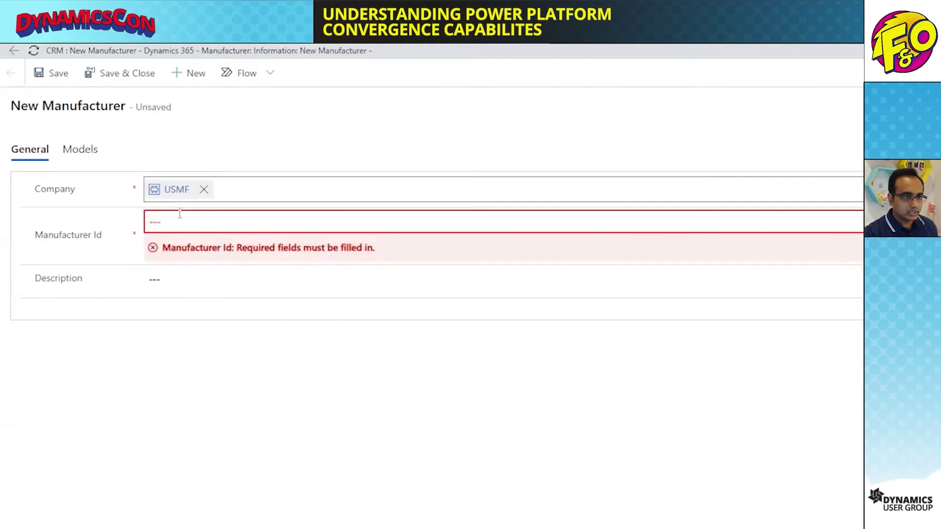
text(Caterpillar)
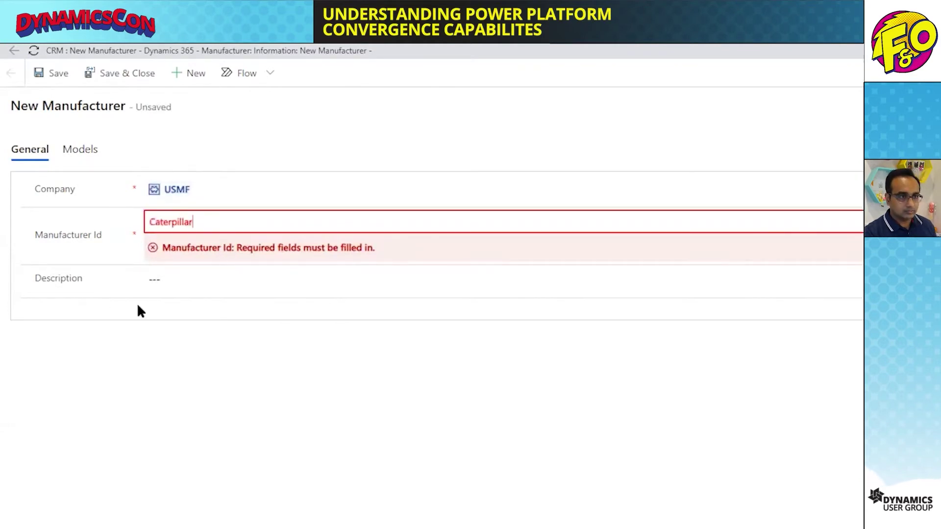
click(194, 277)
text(Caterpillar)
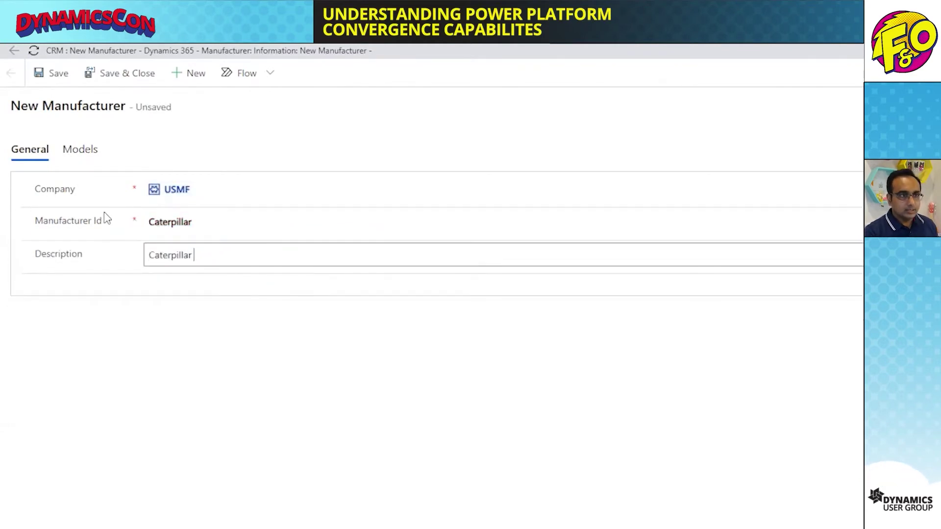
click(54, 79)
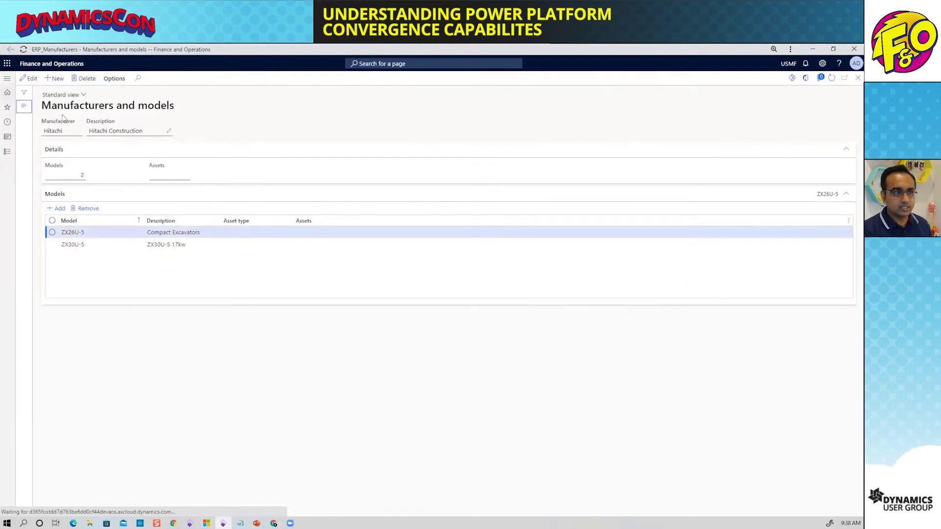
Switch to the Manufacturers and models page in Finance and Operations and show its record list to check for Caterpillar.
click(23, 106)
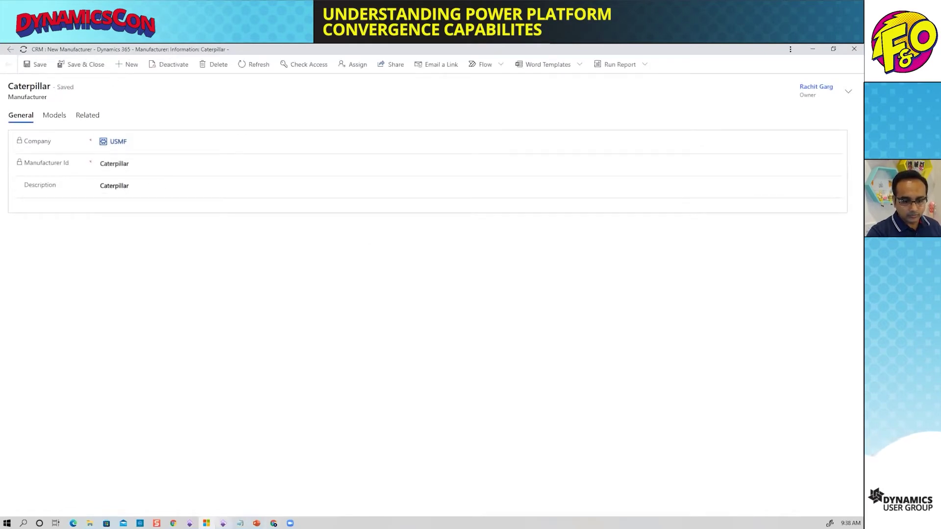
Switch to Finance and Operations, refresh the Manufacturers and models page, and display the Caterpillar record.
click(224, 524)
click(832, 77)
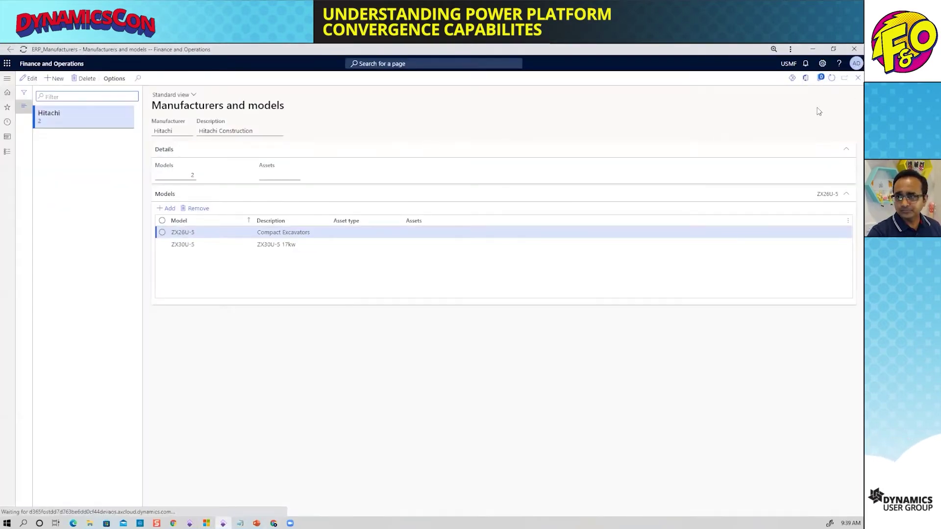
click(98, 114)
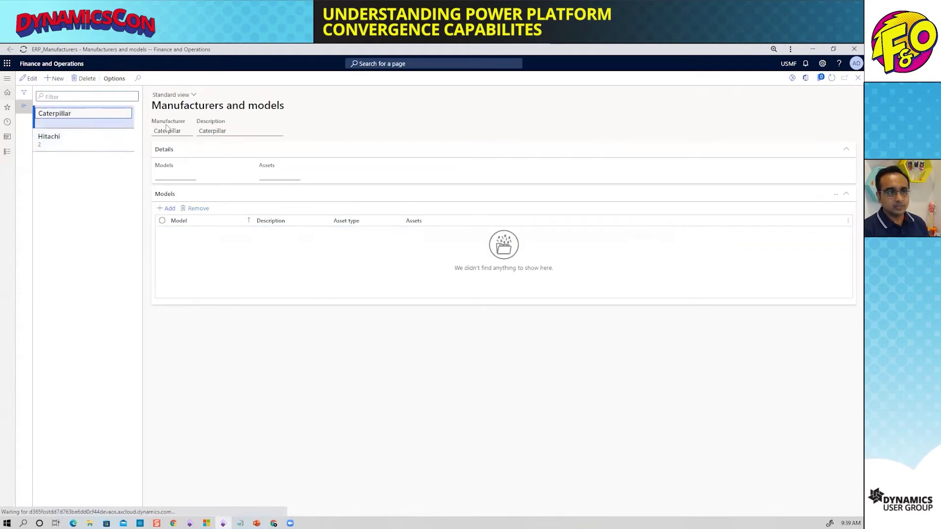
Return to Dynamics 365 CRM and save and close a new Caterpillar model with company USMF, model ID 450K and description Dozers.
click(813, 50)
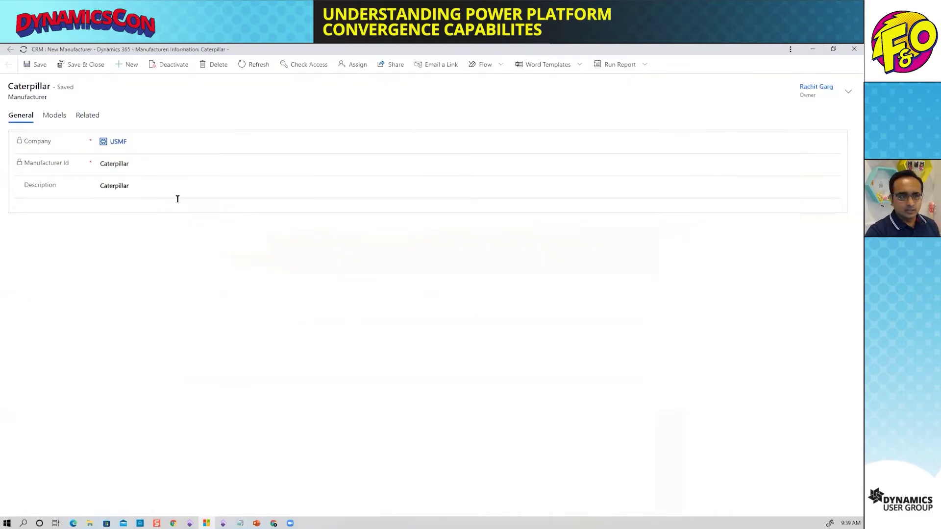
click(96, 116)
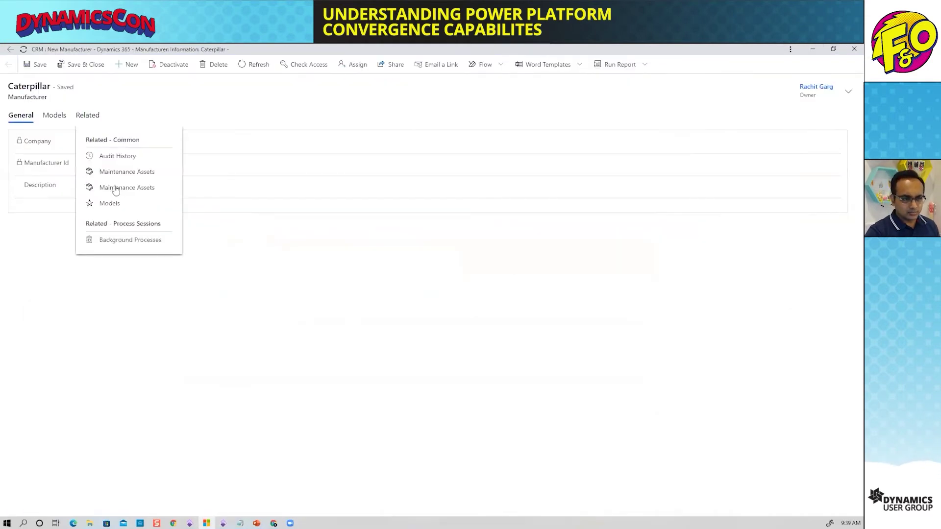
click(107, 205)
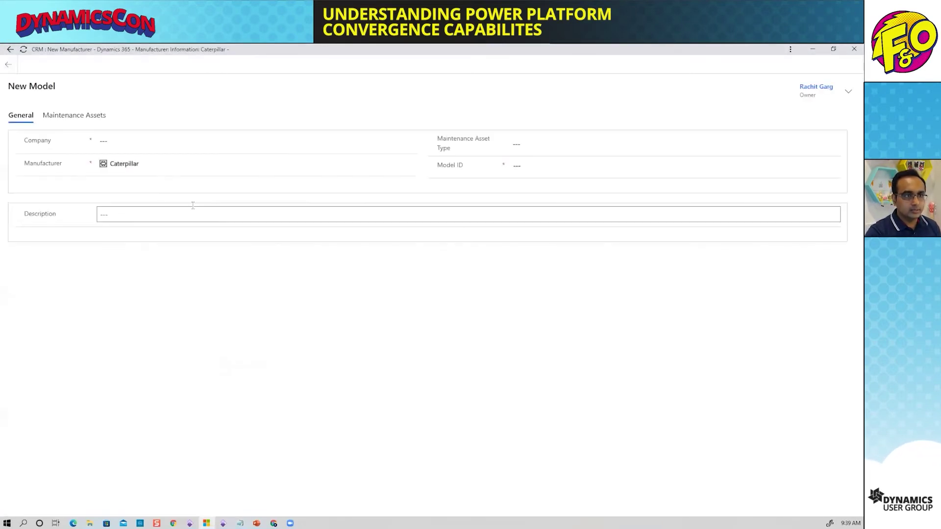
click(175, 179)
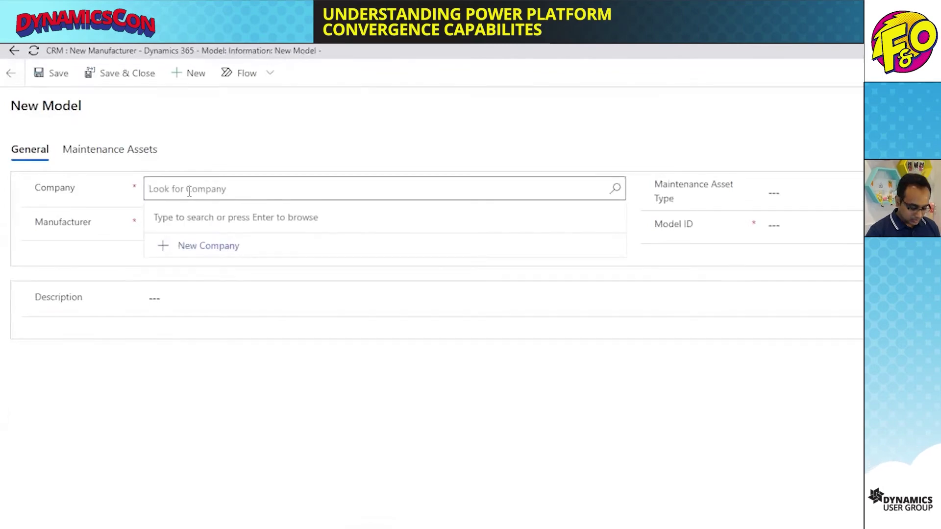
text(USMF)
click(201, 239)
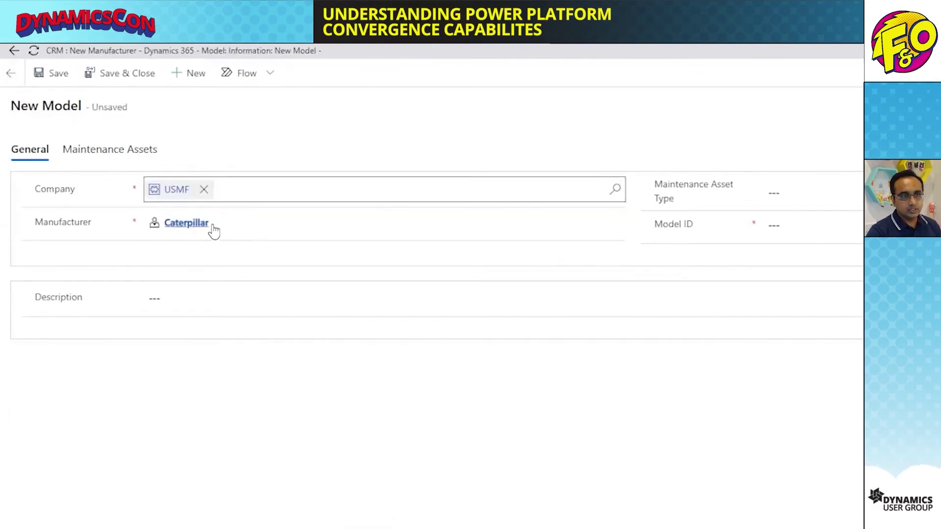
click(806, 222)
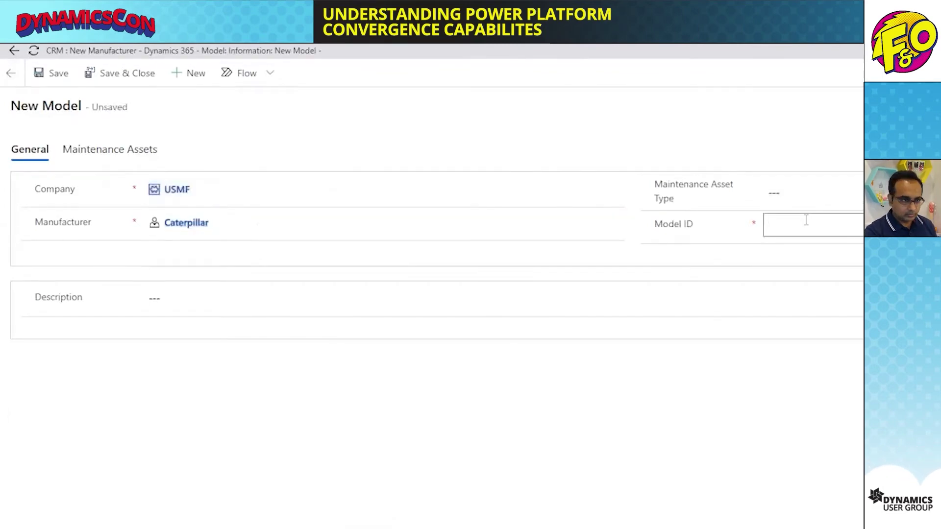
text(450K)
click(214, 289)
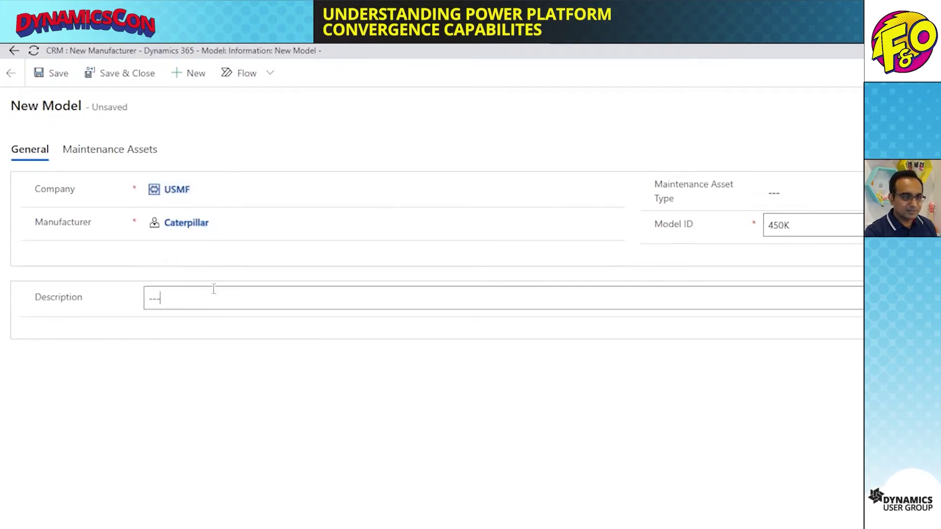
text(Doxers)
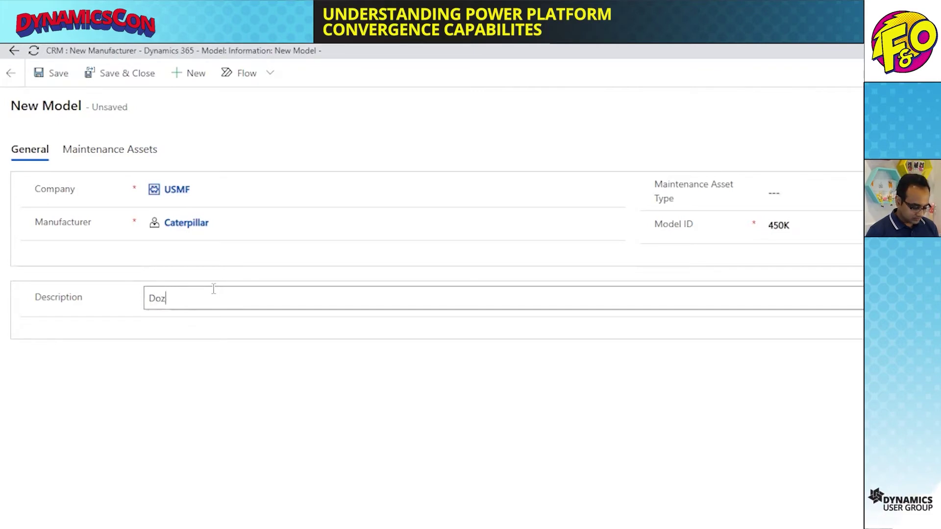
click(129, 77)
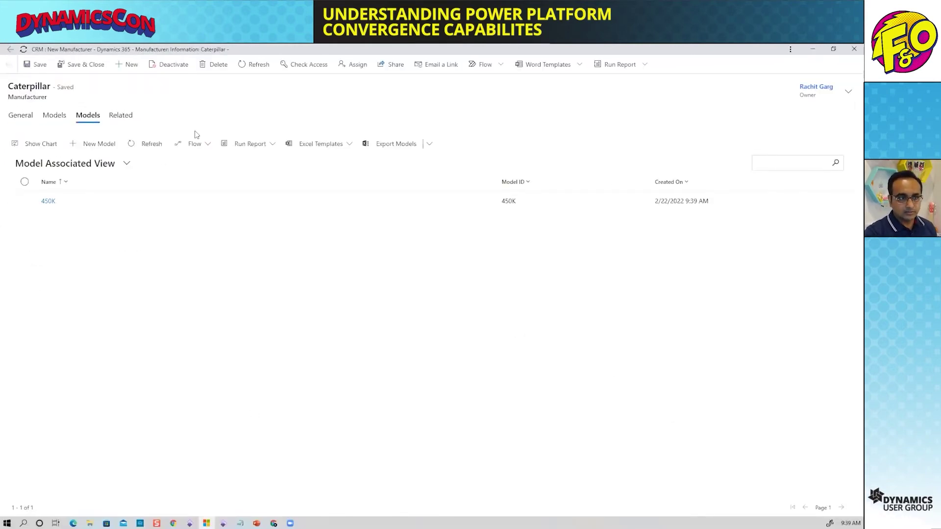
Save and close a second Caterpillar model with company USMF, model ID 550J and description Dozer 550.
click(93, 144)
click(160, 139)
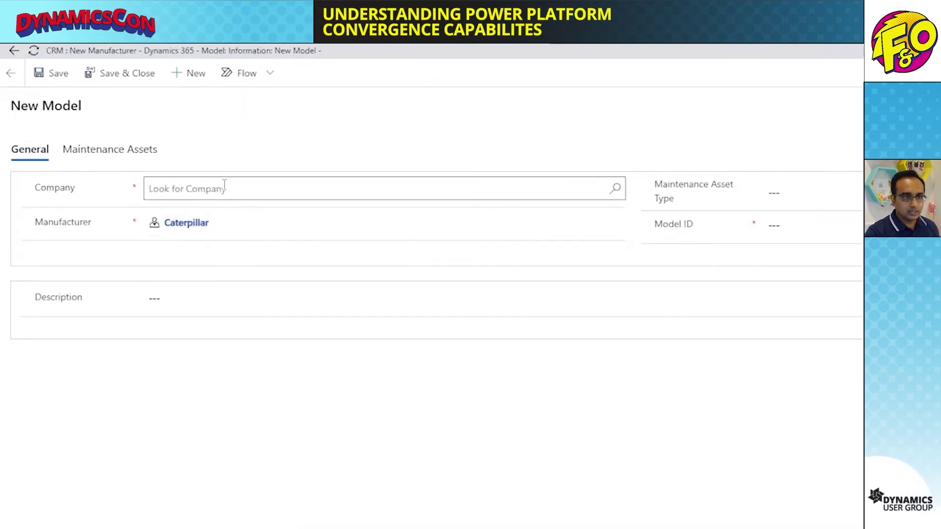
text(USMF)
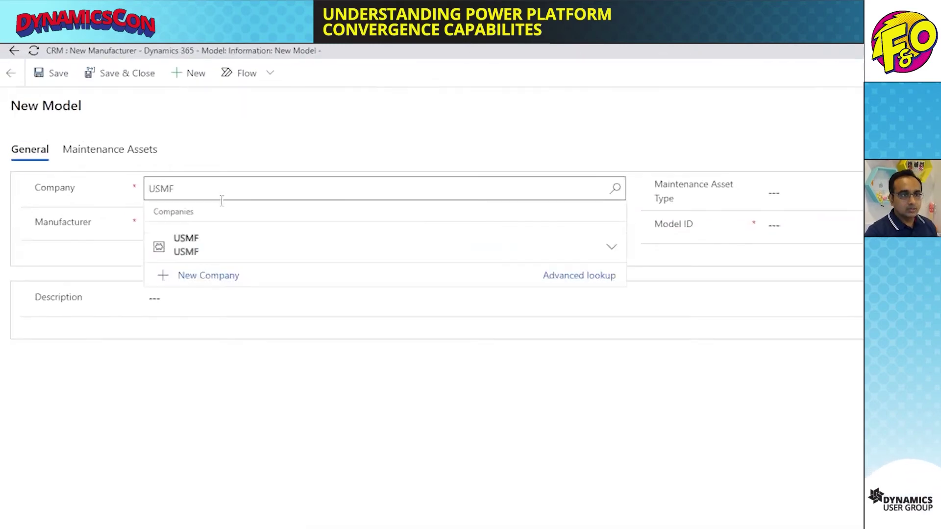
click(210, 246)
click(809, 225)
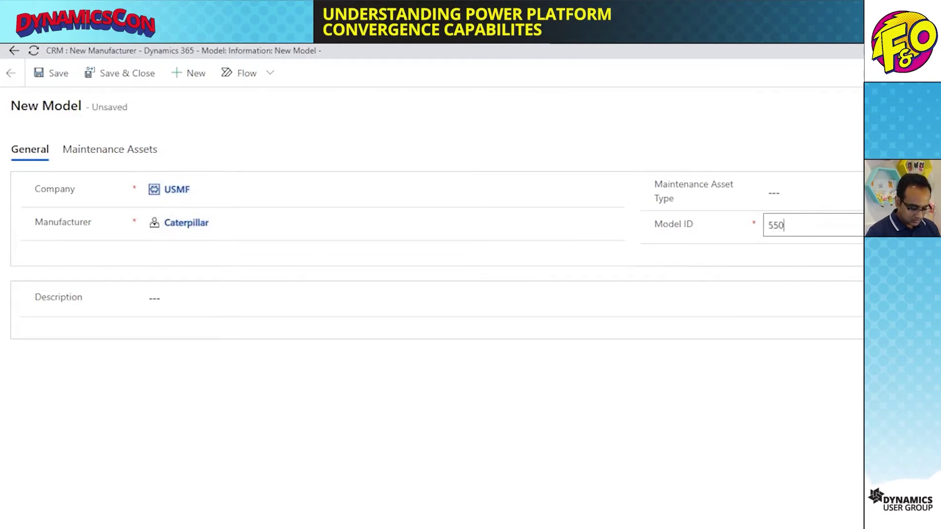
click(228, 301)
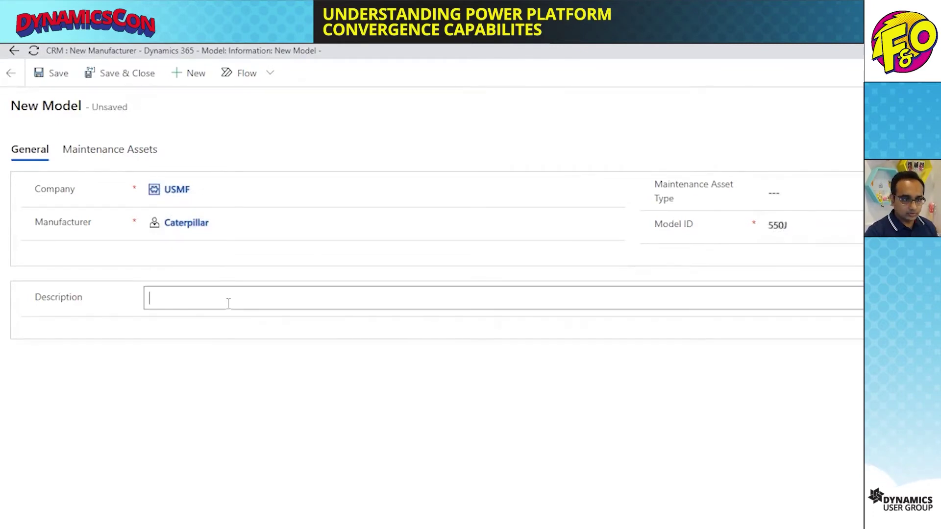
text(Dozer 550)
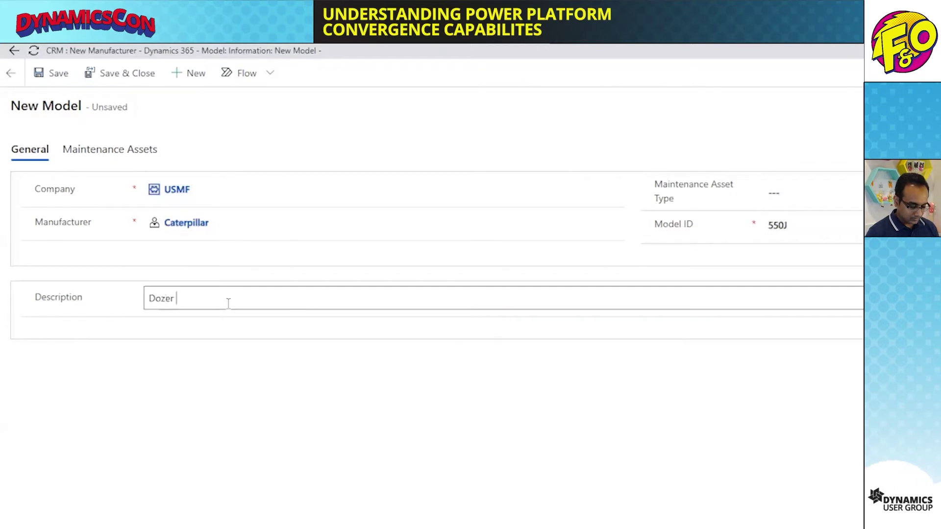
click(122, 73)
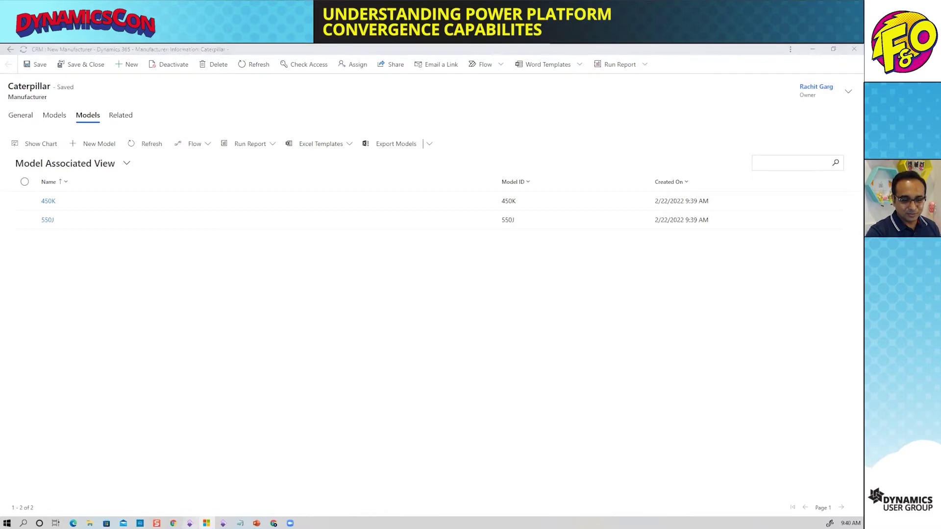
Switch to Finance and Operations and refresh the Manufacturers and models page to check Caterpillar's models.
click(189, 523)
click(223, 523)
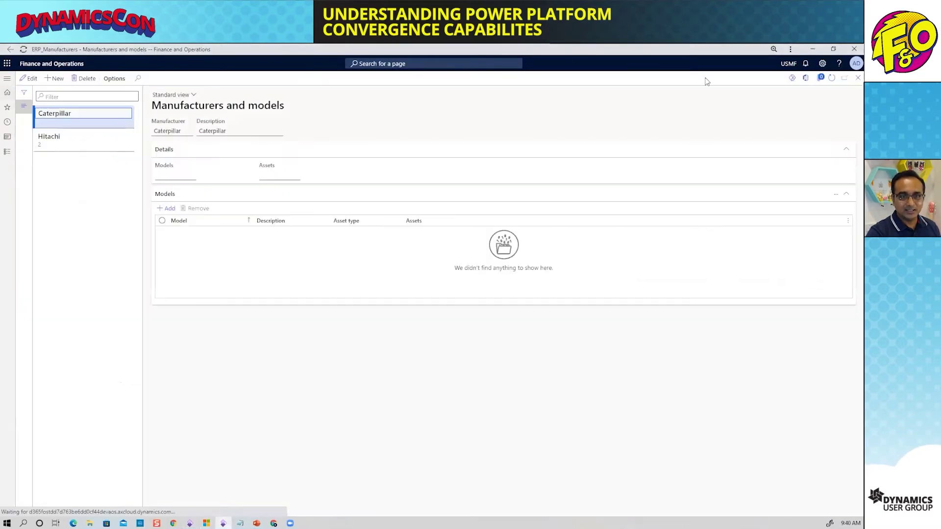
click(832, 79)
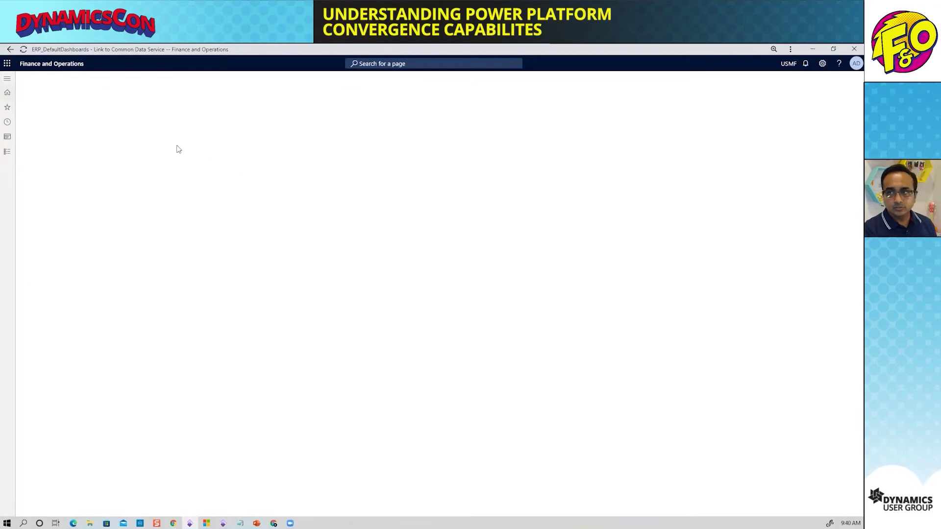
click(63, 63)
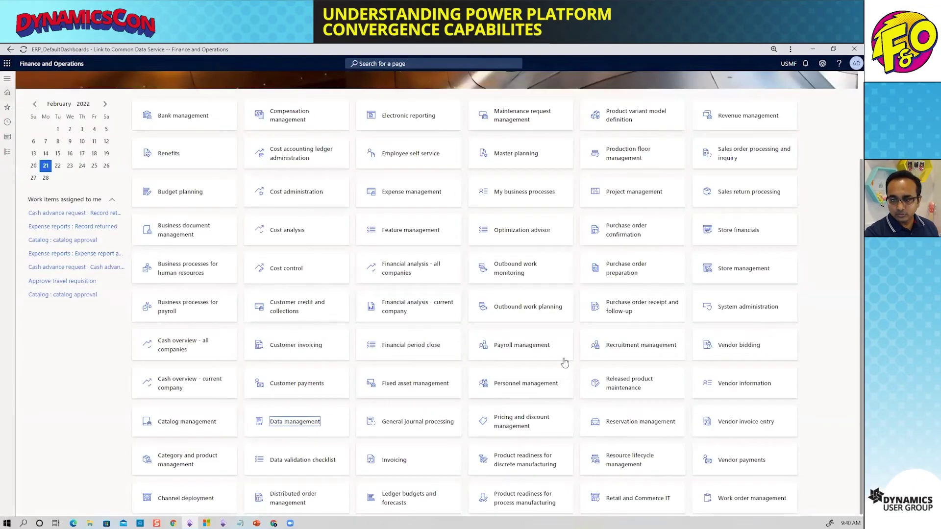
right_click(795, 383)
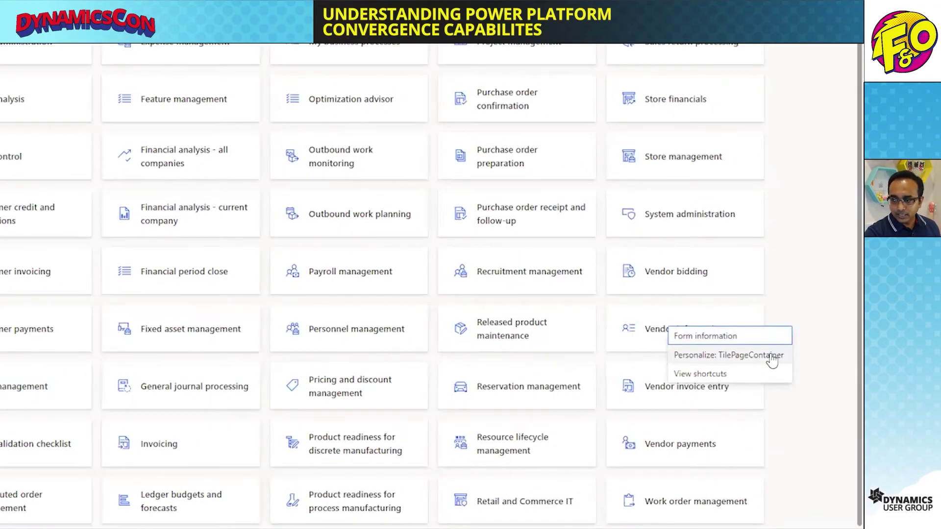
key(Escape)
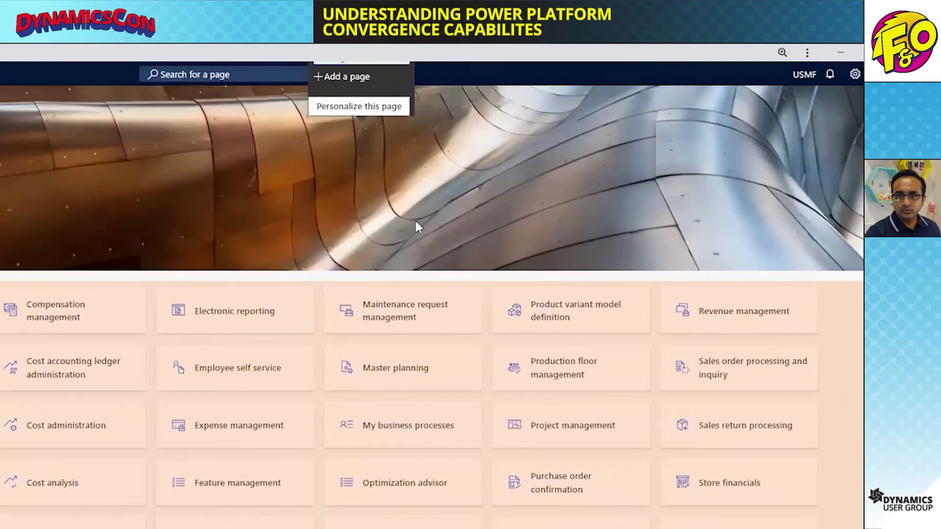
click(470, 66)
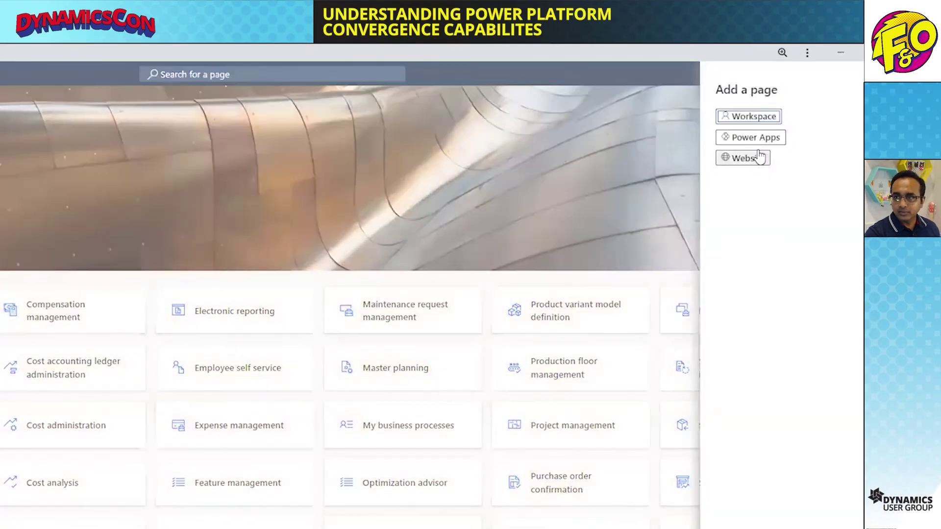
click(746, 159)
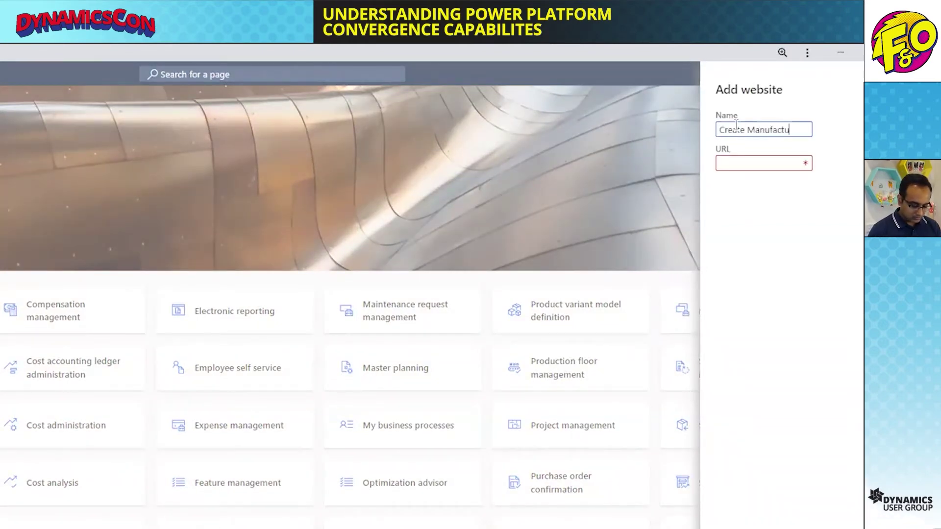
click(744, 162)
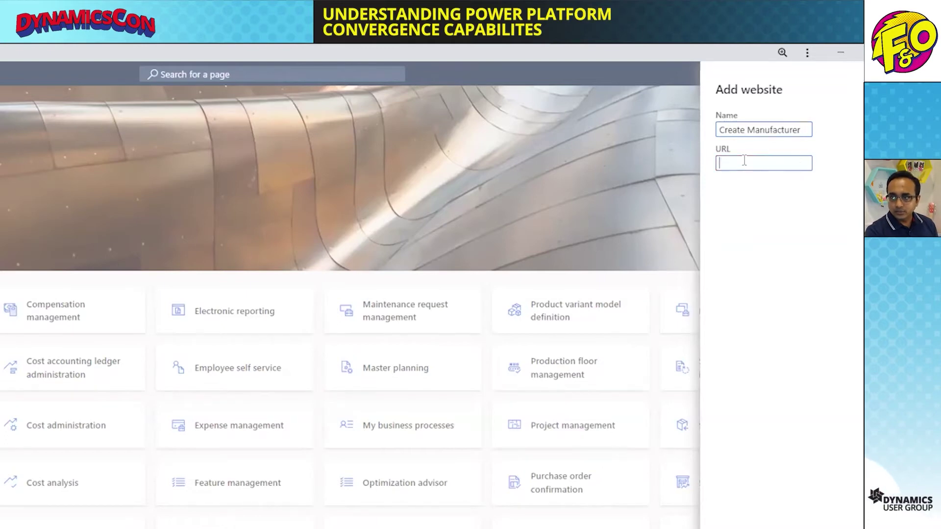
key(ctrl+v)
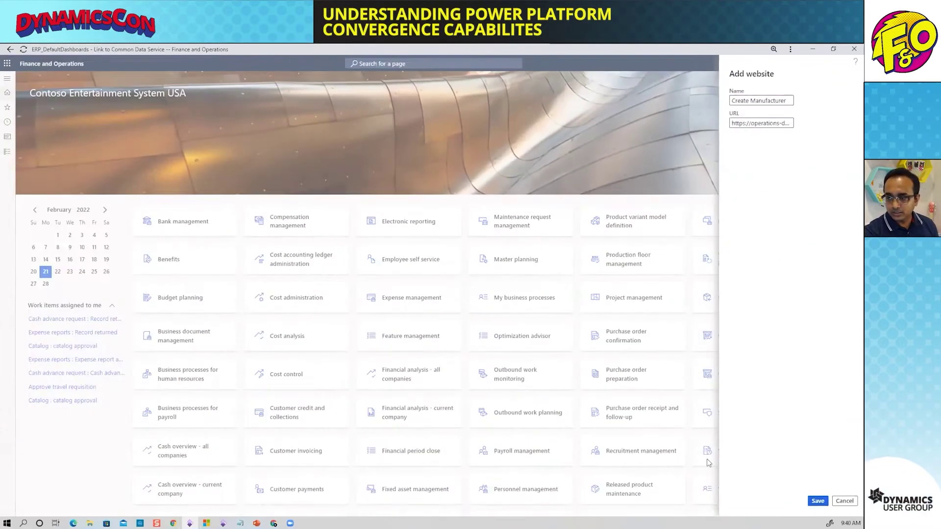
click(817, 501)
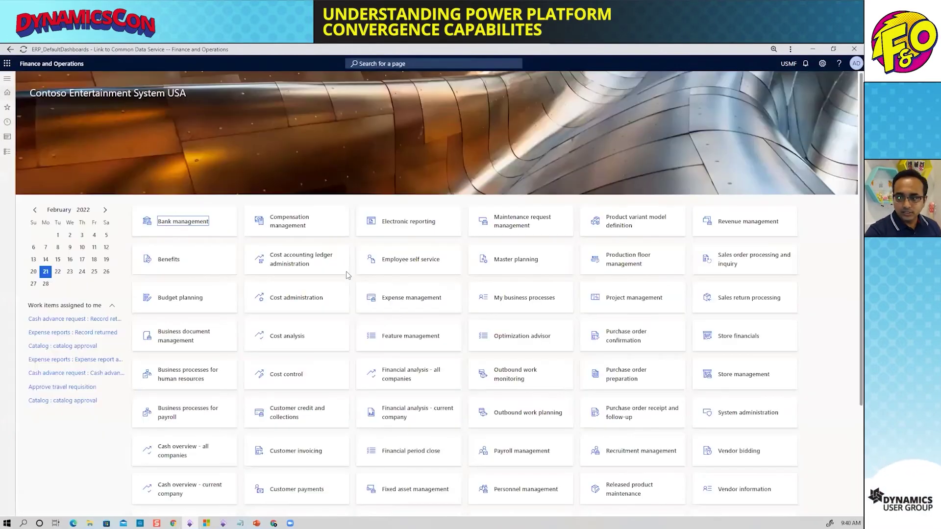
Open the Create Manufacturer website page from its tile at the end of the home dashboard.
scroll(364, 282, down, 3)
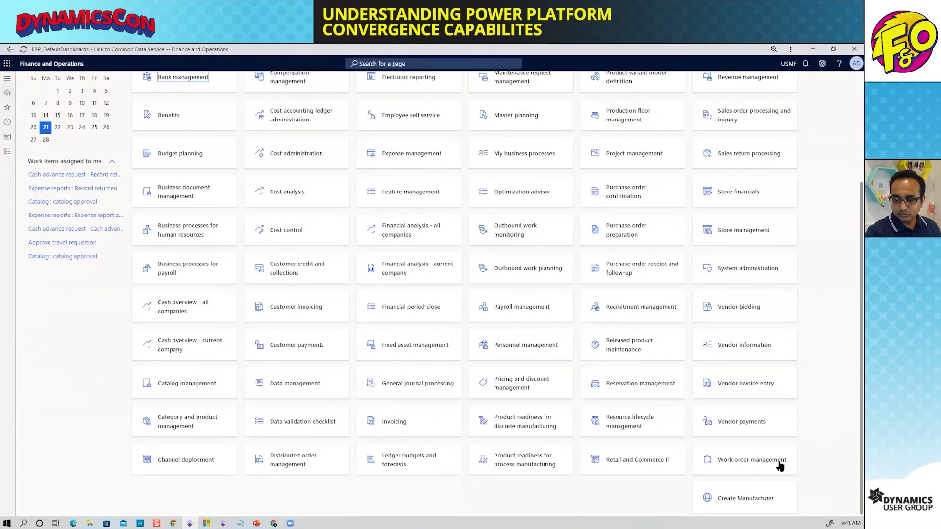
scroll(743, 495, down, 3)
scroll(696, 498, right, 1)
click(687, 498)
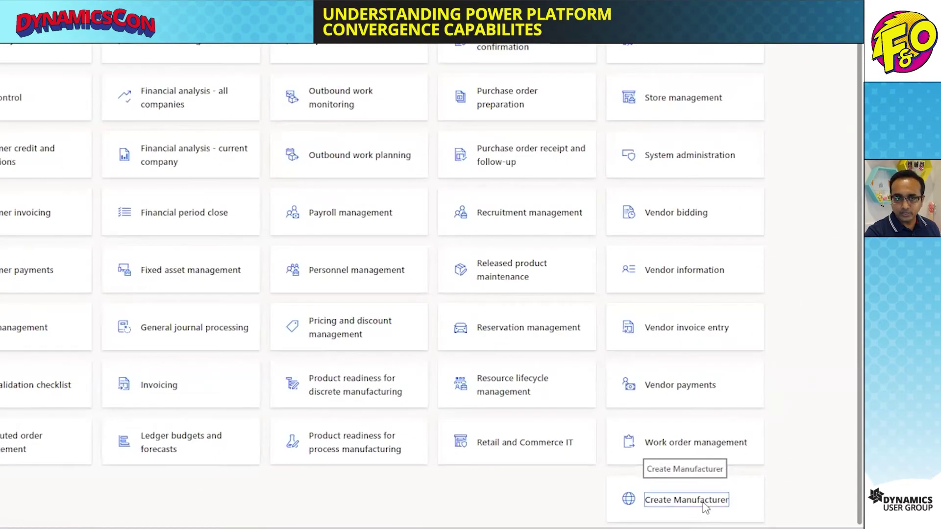